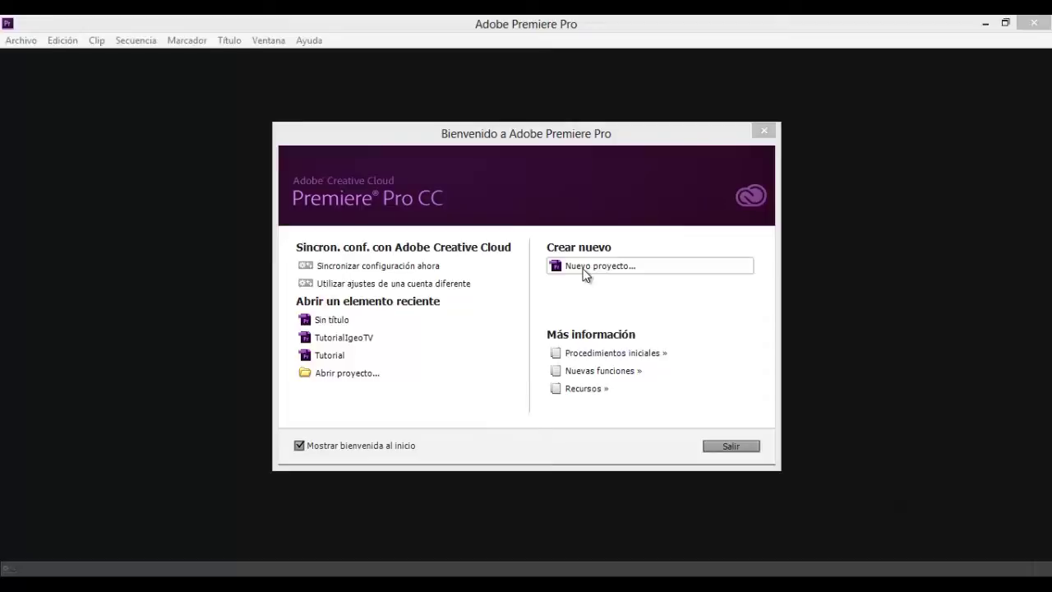
Start a new project from the Bienvenido a Adobe Premiere Pro welcome screen
{"action": "left_click", "coordinate": [585, 266]}
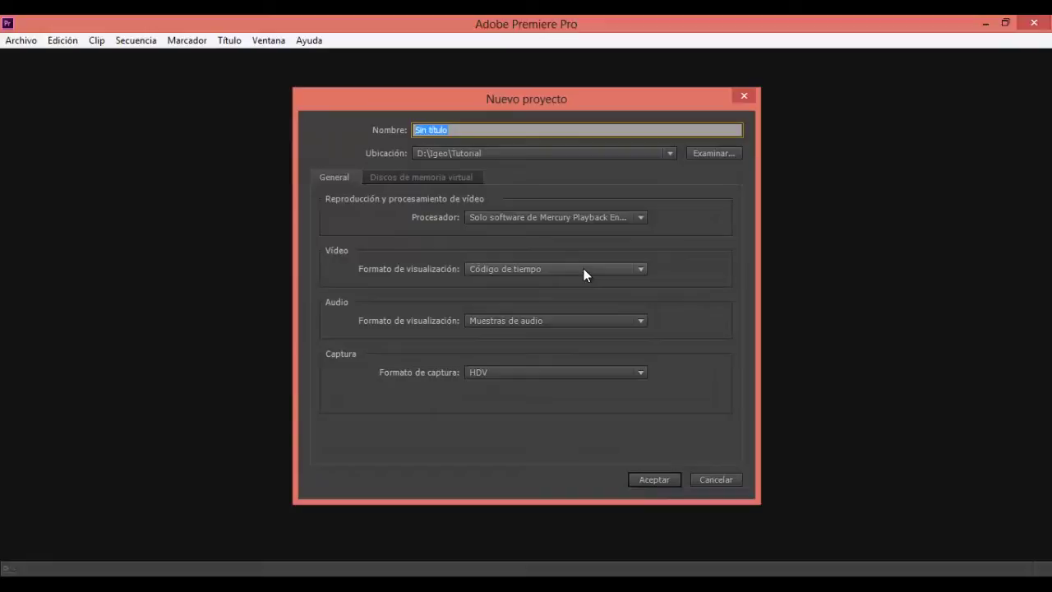
Name the new project 'Tutorial' in D:\Igeo\Tutorial and create it
{"action": "key", "text": "BackSpace"}
{"action": "type", "text": "Tutorial"}
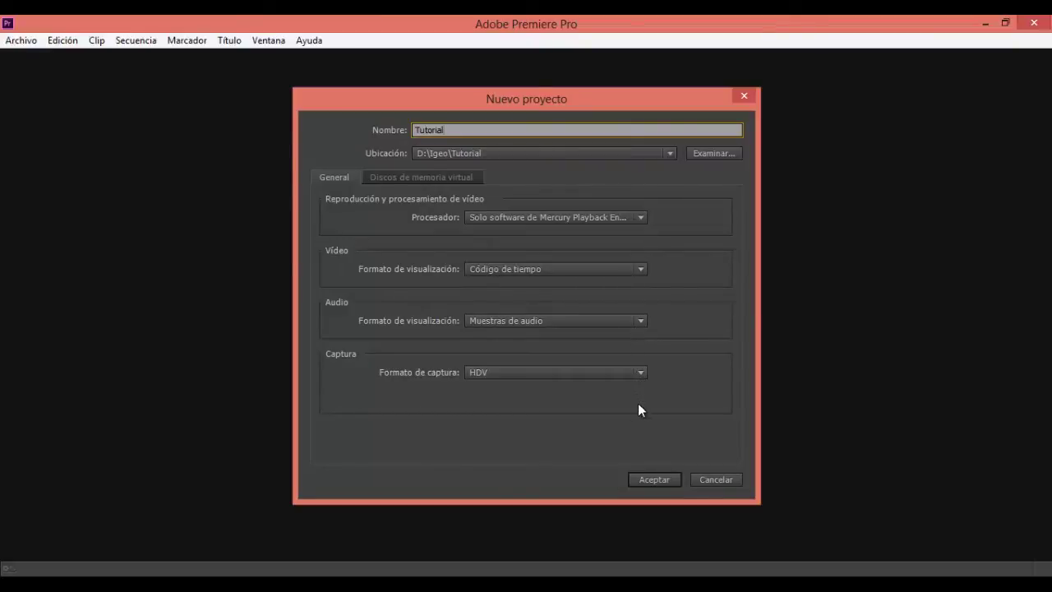
{"action": "left_click", "coordinate": [648, 476]}
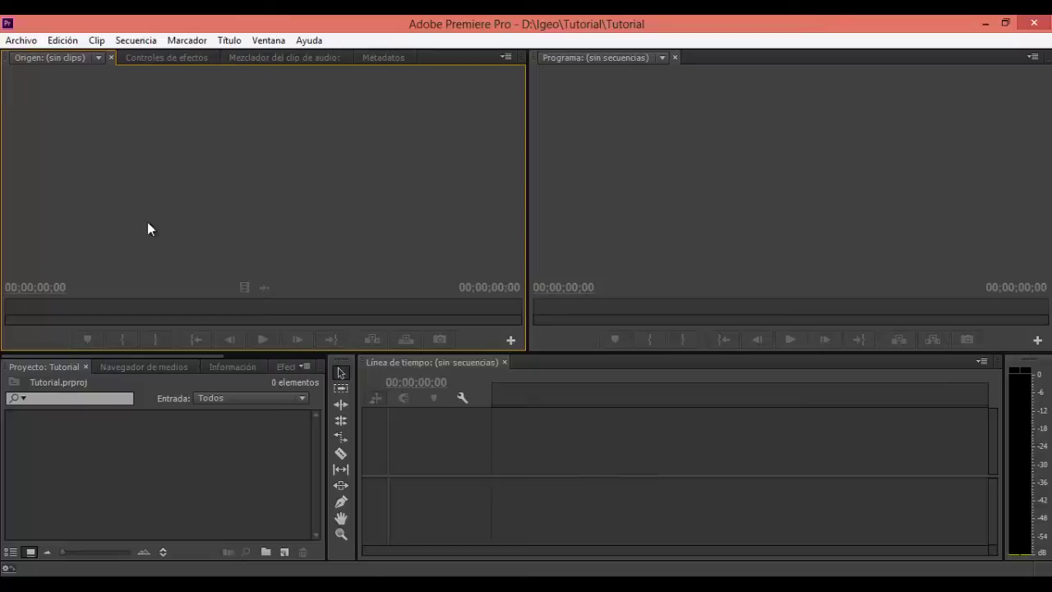
Bring up the Archivo > Nuevo submenu to add a new item
{"action": "left_click", "coordinate": [19, 41]}
{"action": "mouse_move", "coordinate": [18, 58]}
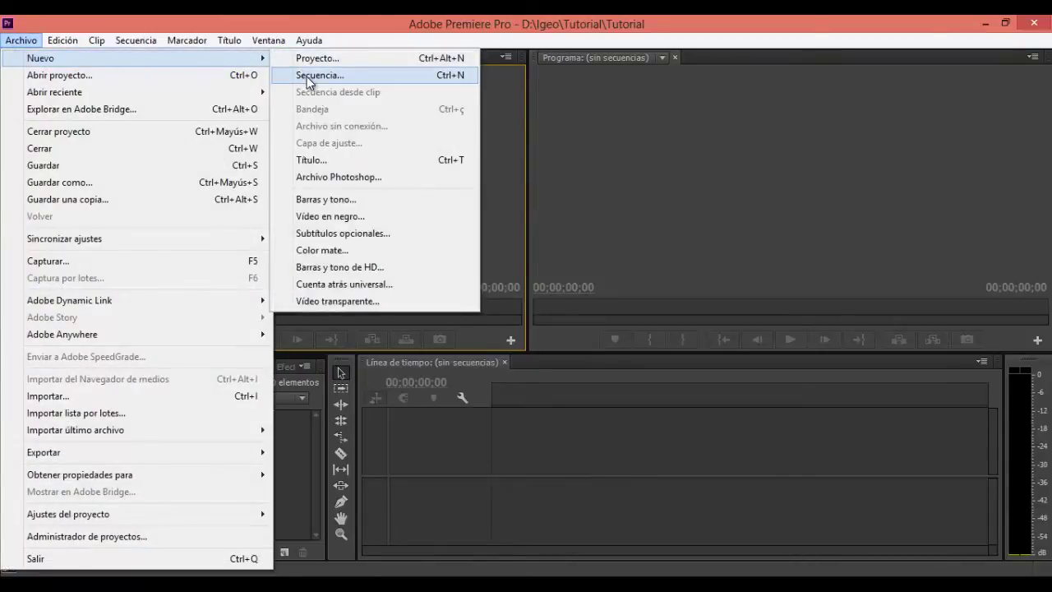
Choose the HDV 720p30 sequence preset and review its 1280×720, 29,97 fps settings
{"action": "left_click", "coordinate": [306, 75]}
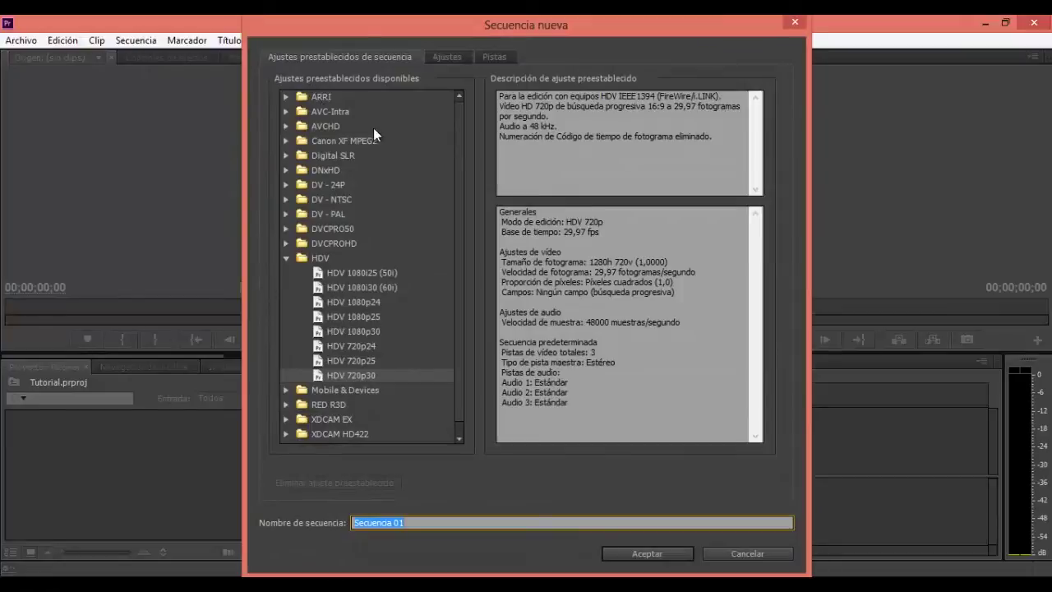
{"action": "left_click_drag", "start_coordinate": [460, 312], "coordinate": [457, 347]}
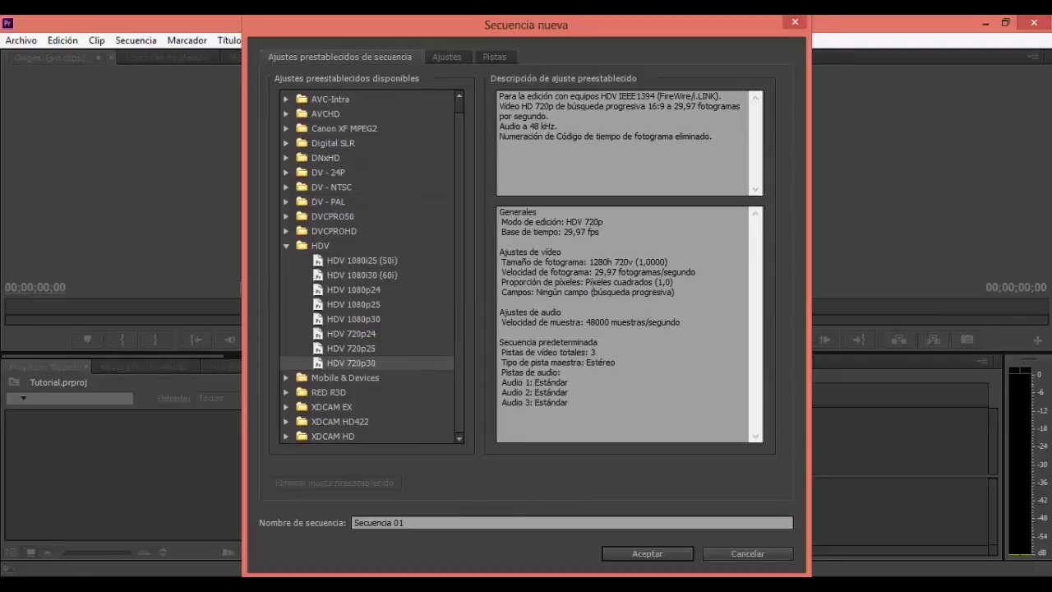
{"action": "left_click_drag", "start_coordinate": [588, 261], "coordinate": [634, 260]}
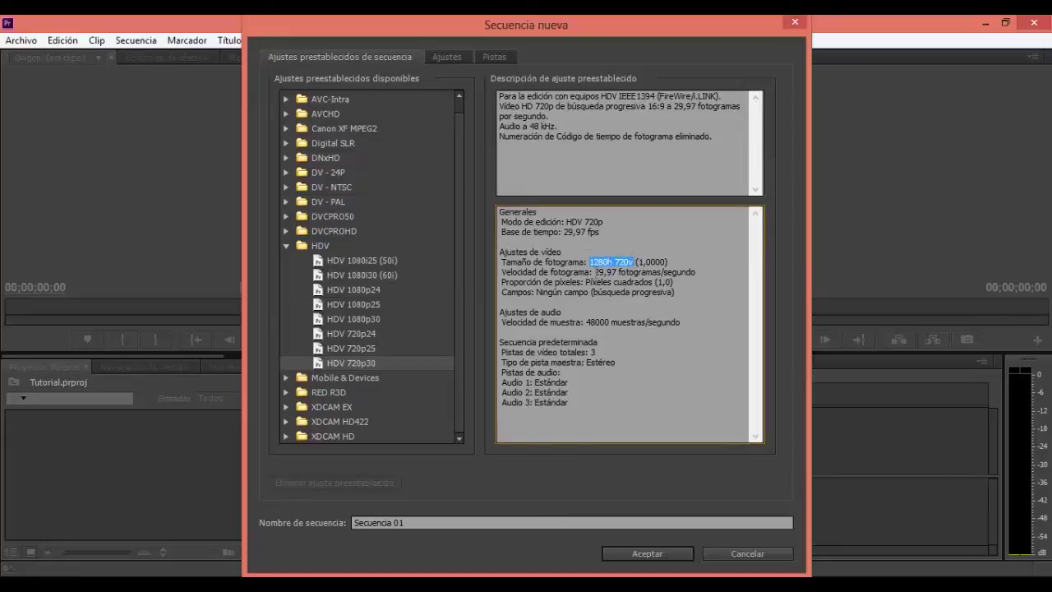
{"action": "left_click_drag", "start_coordinate": [595, 271], "coordinate": [699, 272]}
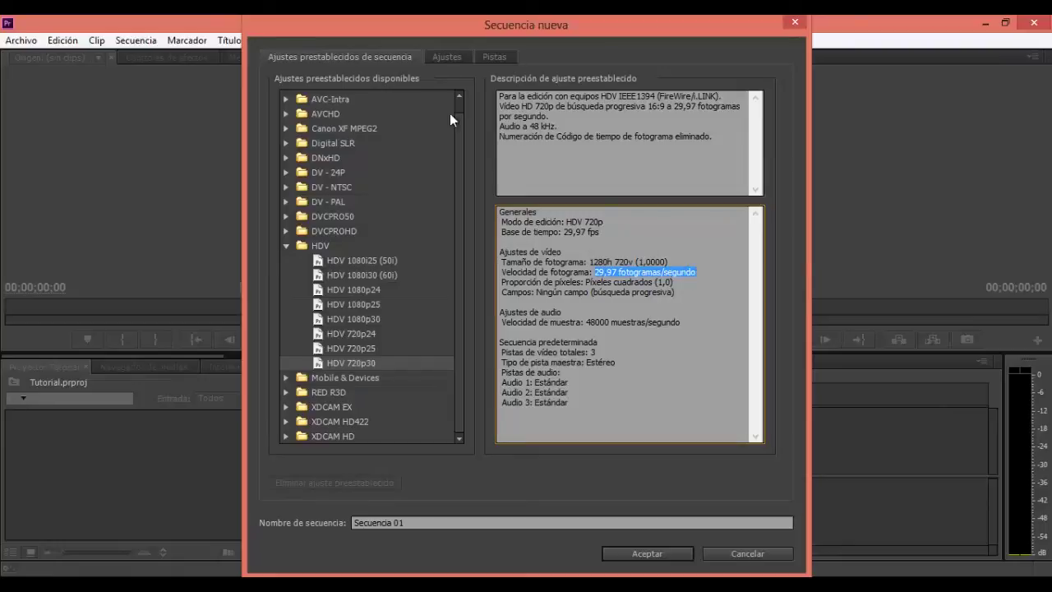
{"action": "left_click", "coordinate": [438, 60]}
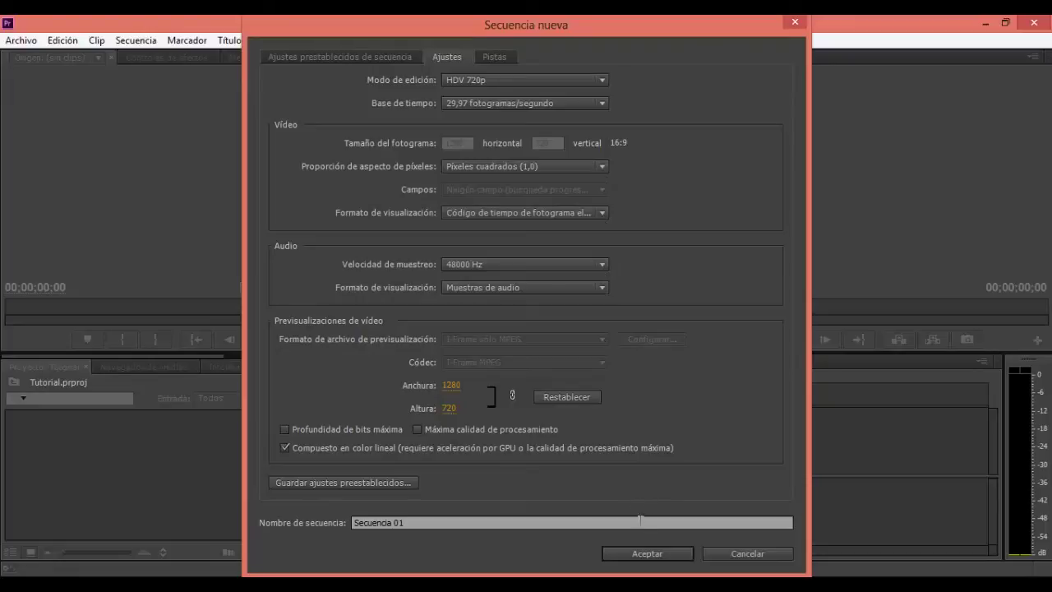
Create Secuencia 01 and make its empty V1–V3, A1–A3 timeline active
{"action": "left_click", "coordinate": [645, 552]}
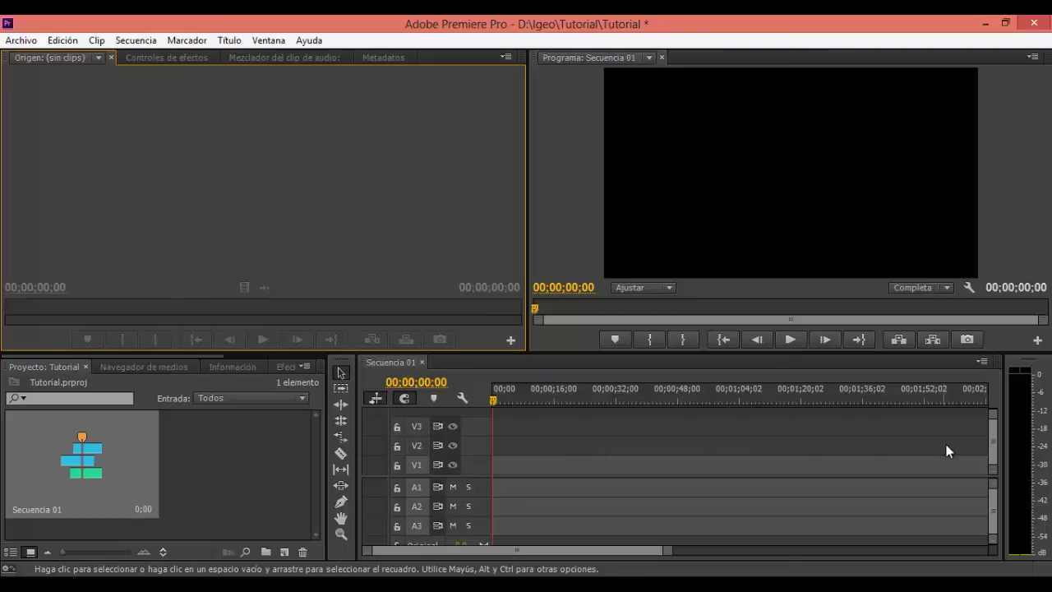
{"action": "left_click", "coordinate": [989, 440]}
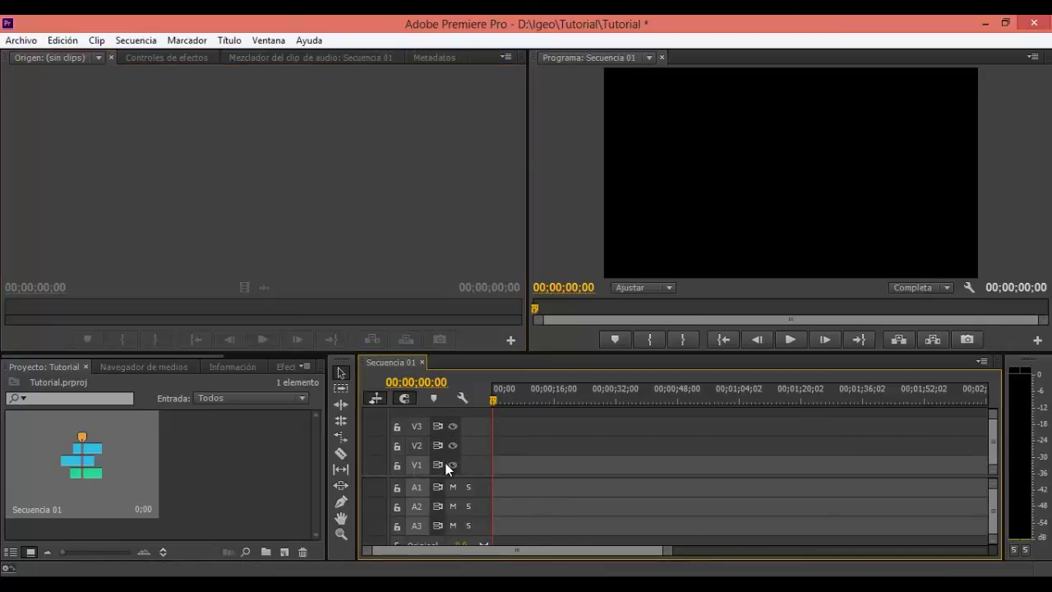
{"action": "left_click_drag", "start_coordinate": [992, 507], "coordinate": [988, 503]}
Browse the Controles de efectos, Mezclador del clip de audio and Metadatos panels
{"action": "left_click", "coordinate": [159, 57]}
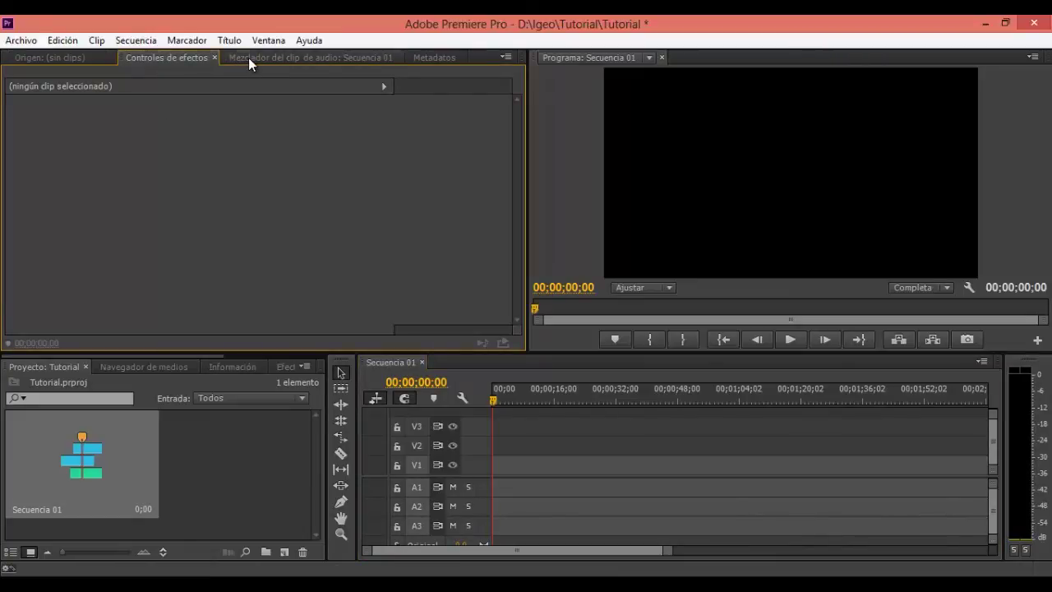
{"action": "left_click", "coordinate": [248, 58]}
{"action": "left_click", "coordinate": [427, 60]}
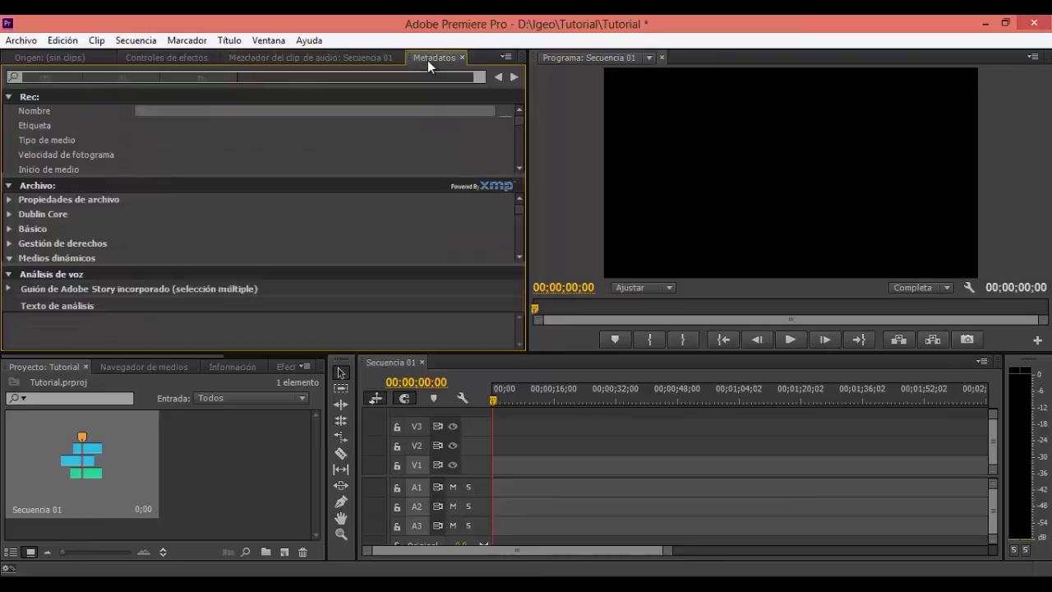